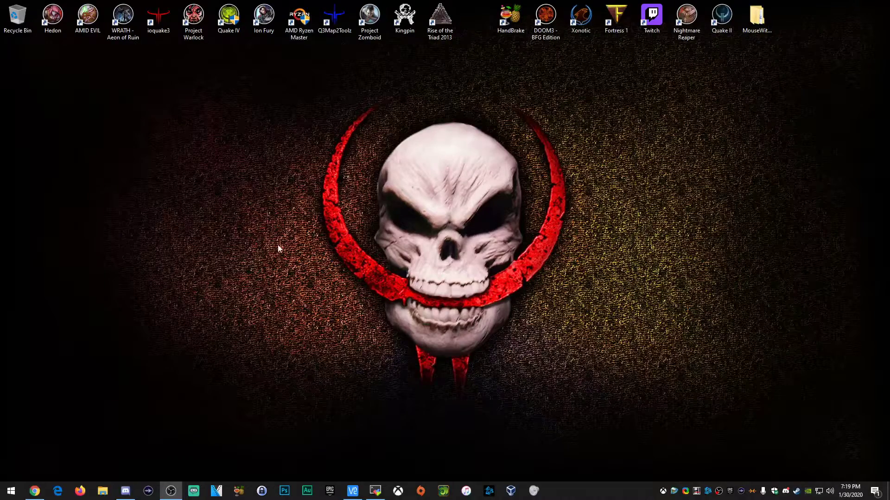
- Extract cpma120-full.zip in C:\Quake 3 Mod Downloads using 7-Zip's Extract Here
{"action": "left_click", "coordinate": [103, 491]}
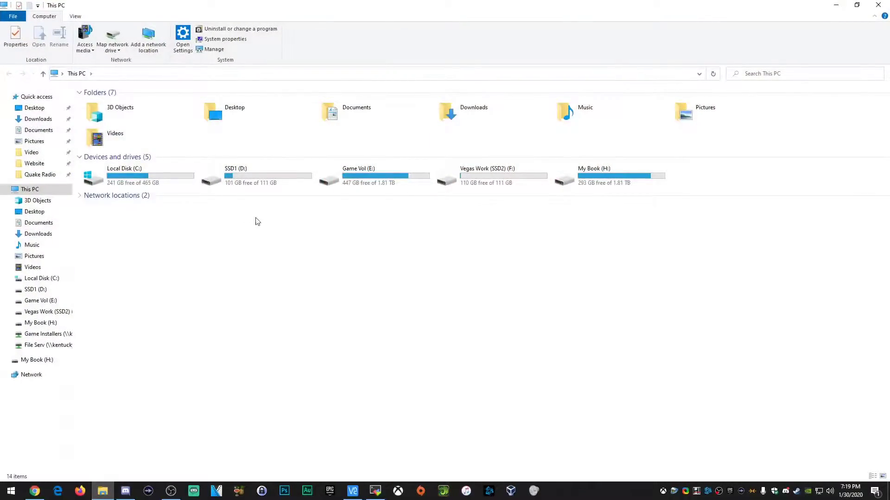
{"action": "double_click", "coordinate": [132, 174]}
{"action": "left_click", "coordinate": [139, 163]}
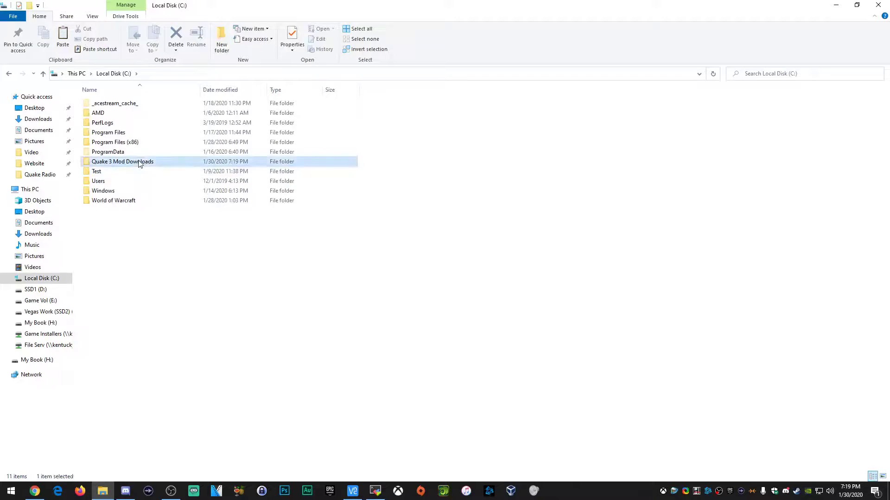
{"action": "double_click", "coordinate": [139, 164]}
{"action": "right_click", "coordinate": [113, 108]}
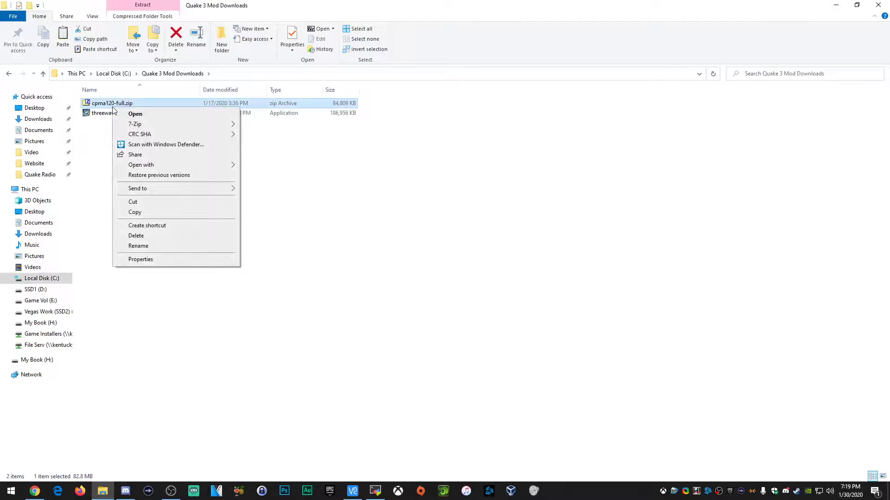
{"action": "mouse_move", "coordinate": [157, 137]}
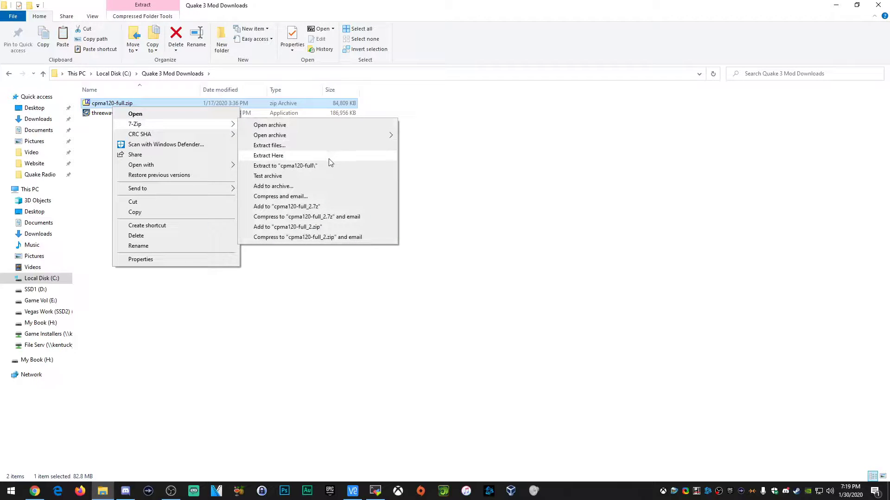
{"action": "left_click", "coordinate": [329, 159]}
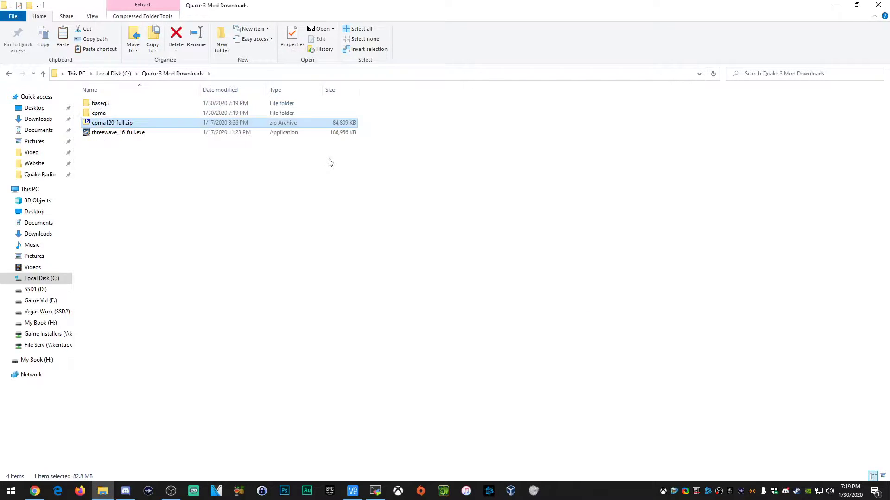
{"action": "left_click", "coordinate": [331, 162]}
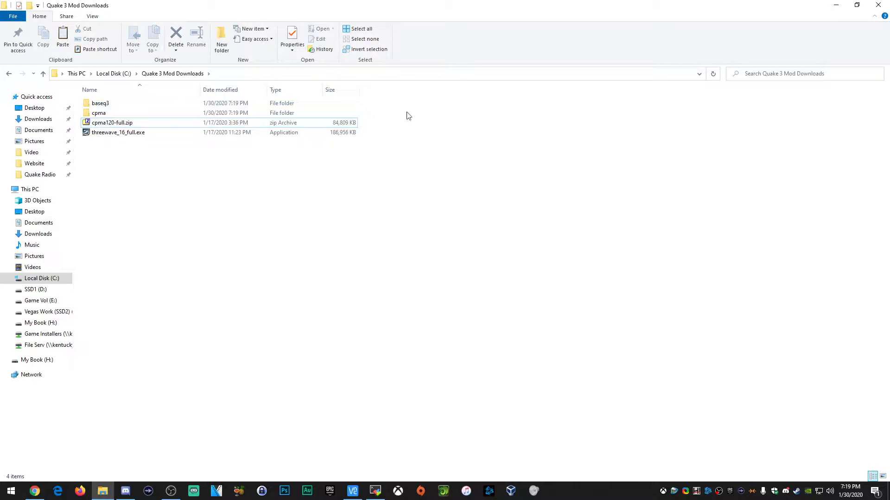
- Select the extracted baseq3 and cpma folders and cut them
{"action": "left_click_drag", "start_coordinate": [414, 118], "coordinate": [132, 96]}
{"action": "right_click", "coordinate": [118, 106]}
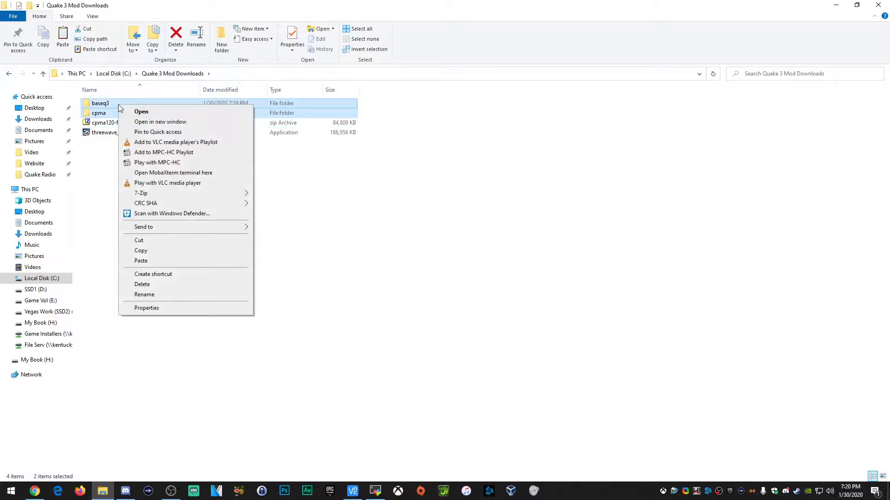
{"action": "key", "text": "Escape"}
{"action": "right_click", "coordinate": [118, 108]}
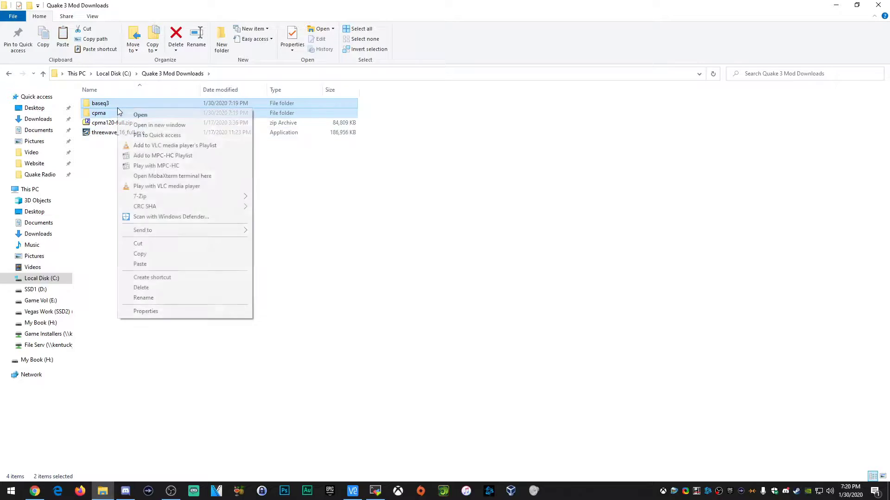
{"action": "left_click", "coordinate": [145, 246]}
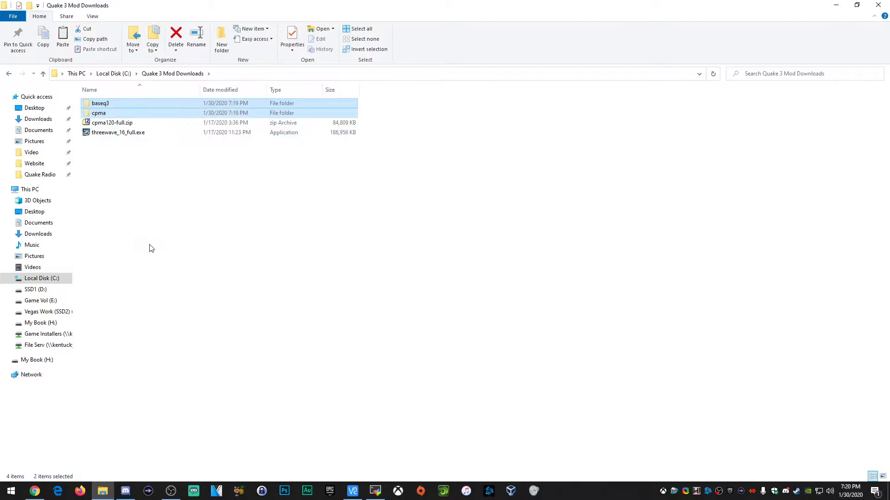
- Paste them into C:\Program Files (x86)\ioquake3, replacing existing files with administrator approval
{"action": "left_click", "coordinate": [55, 280]}
{"action": "double_click", "coordinate": [141, 145]}
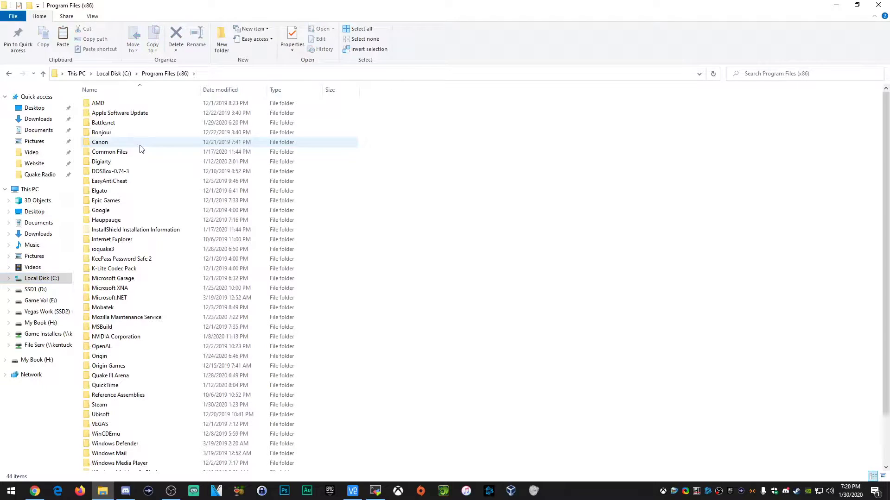
{"action": "double_click", "coordinate": [106, 251]}
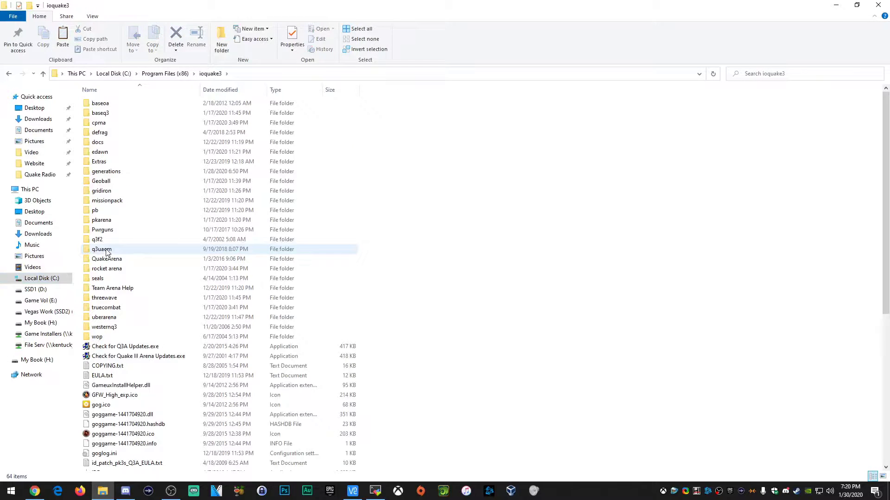
{"action": "left_click", "coordinate": [134, 119]}
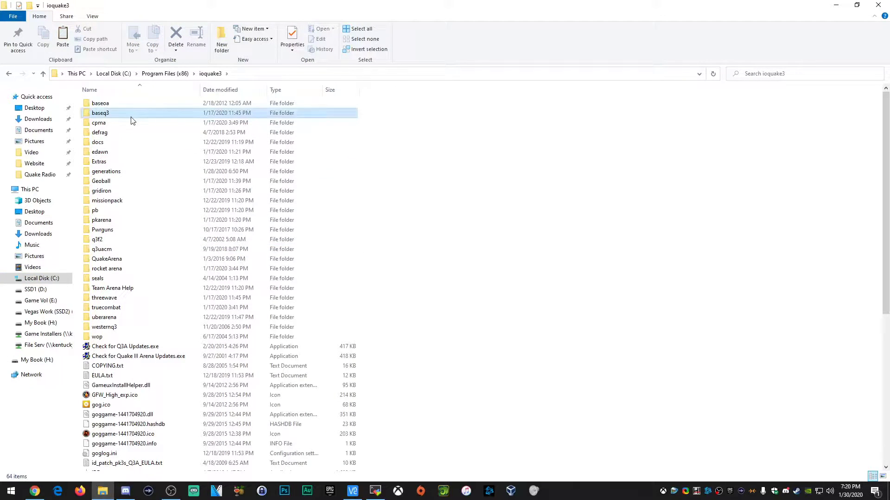
{"action": "left_click", "coordinate": [468, 197]}
{"action": "right_click", "coordinate": [469, 197]}
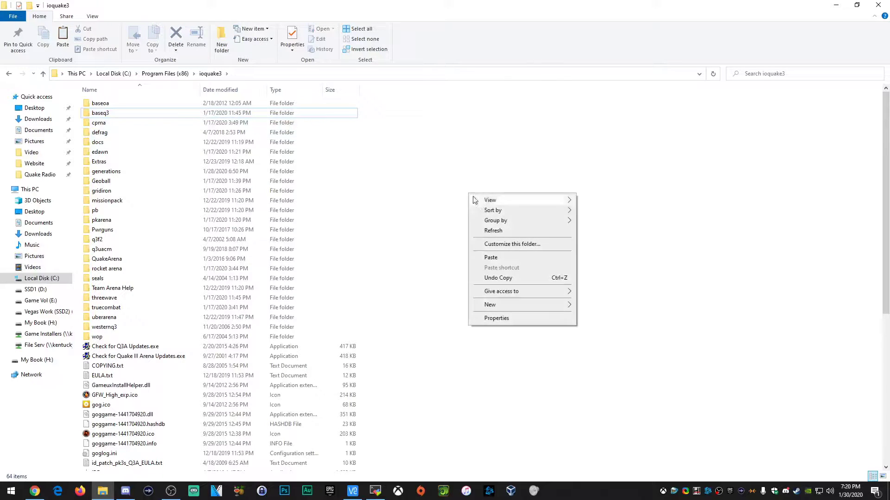
{"action": "left_click", "coordinate": [491, 258]}
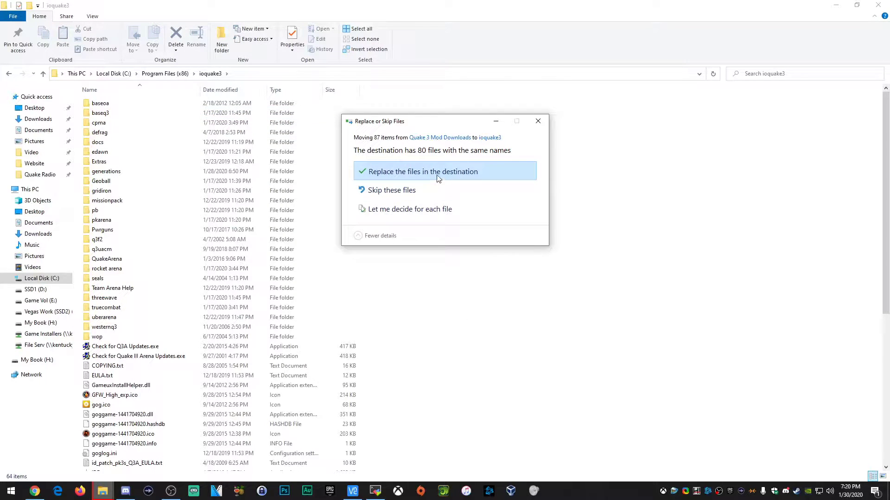
{"action": "left_click", "coordinate": [438, 177]}
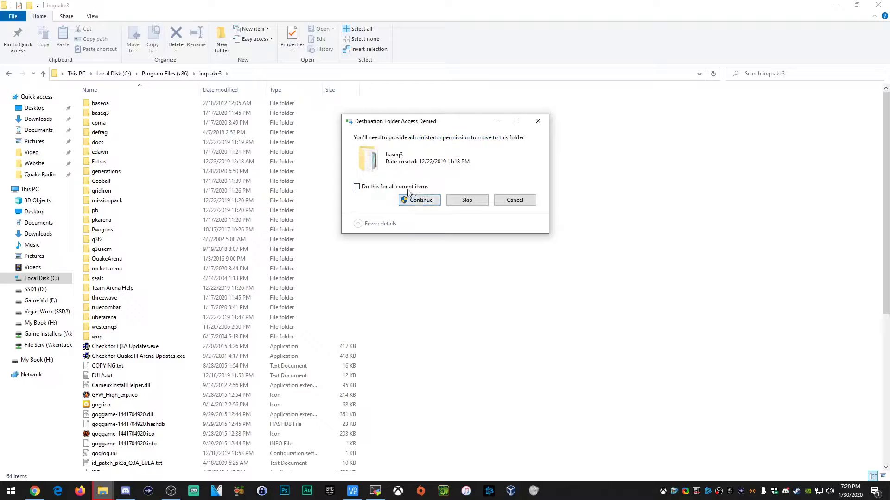
{"action": "left_click", "coordinate": [416, 201]}
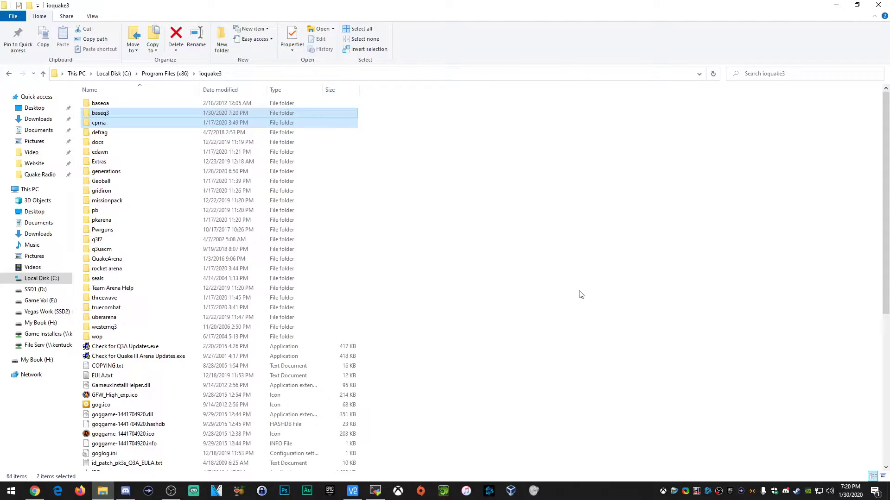
{"action": "left_click", "coordinate": [579, 293]}
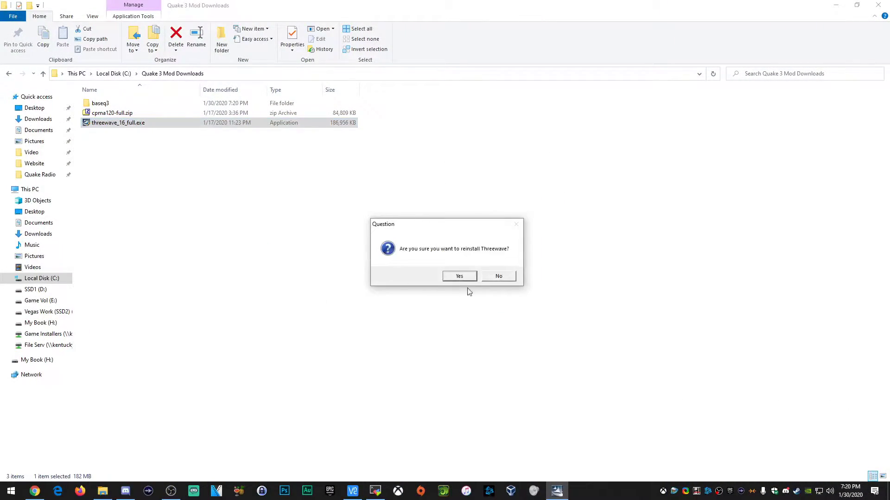
- Confirm reinstalling Threewave 1.6 and dismiss the completion message
{"action": "left_click", "coordinate": [459, 277]}
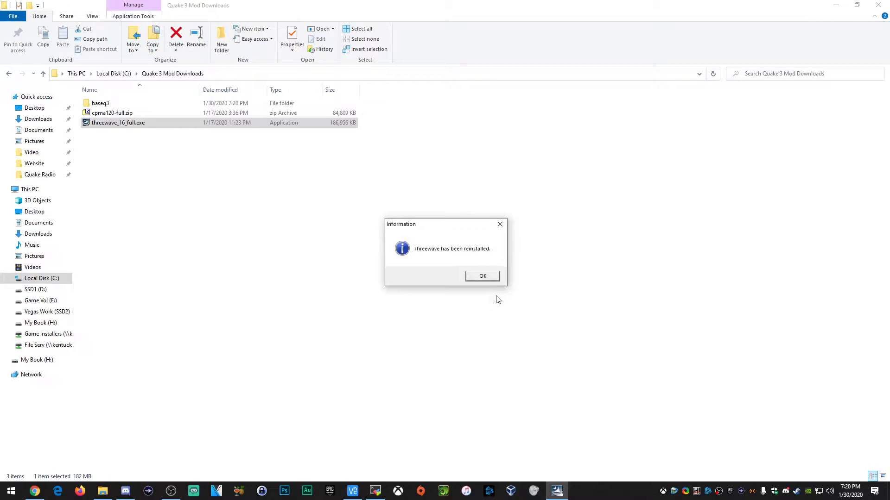
{"action": "left_click", "coordinate": [482, 277]}
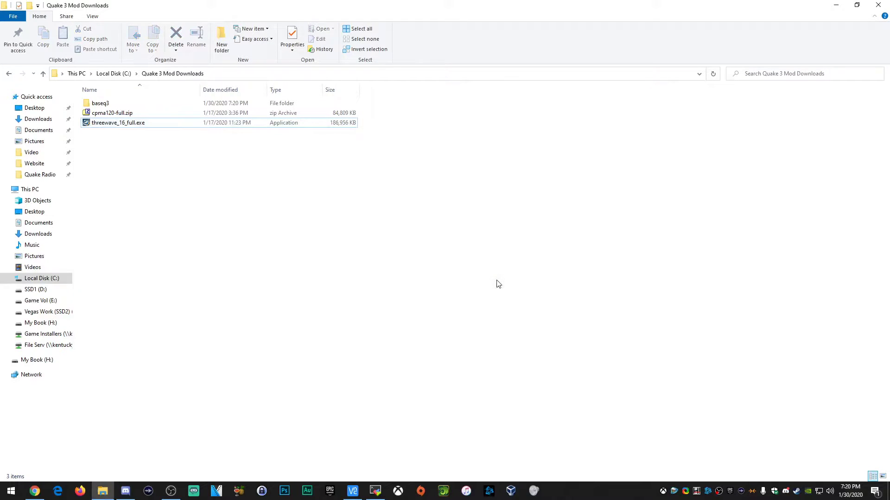
- Cut the baseq3 and threewave folders from C:\Program Files\Quake III Arena
{"action": "left_click", "coordinate": [57, 278]}
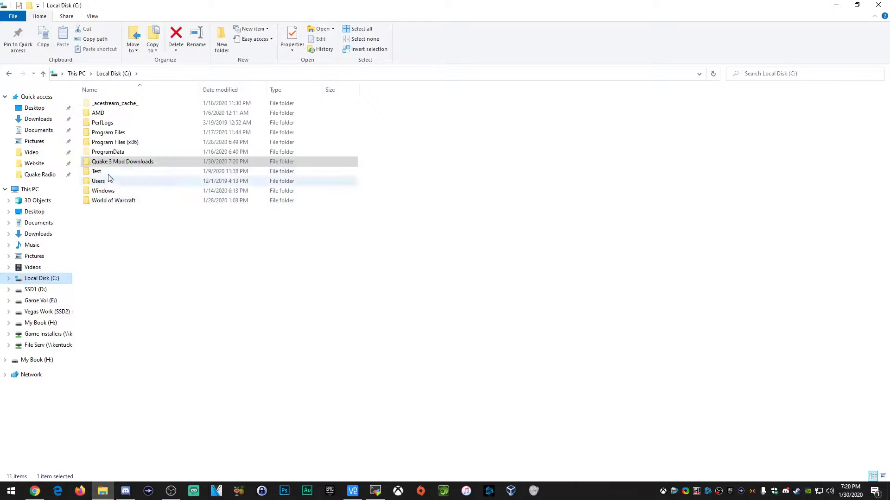
{"action": "double_click", "coordinate": [121, 132]}
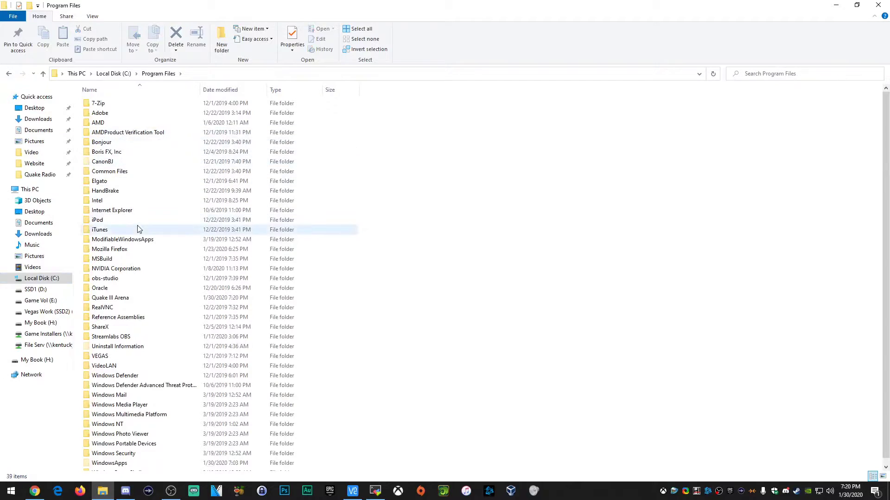
{"action": "scroll", "coordinate": [137, 225], "scroll_direction": "down", "scroll_amount": 1}
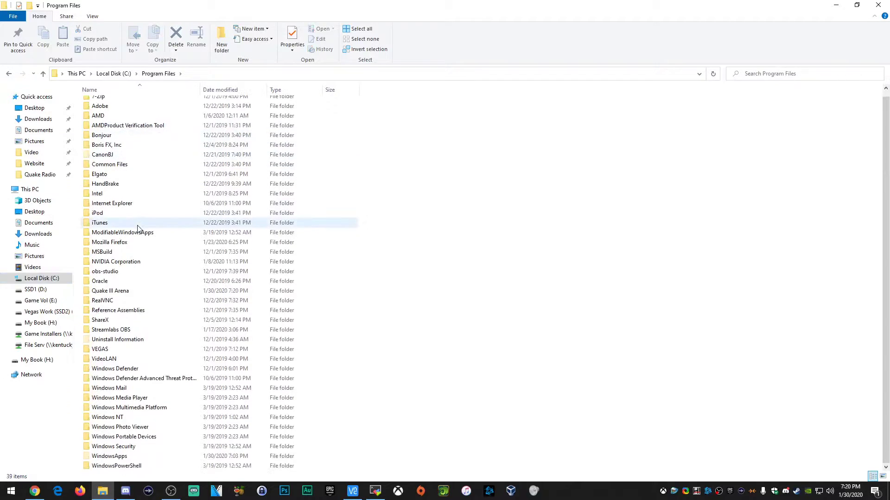
{"action": "double_click", "coordinate": [110, 291]}
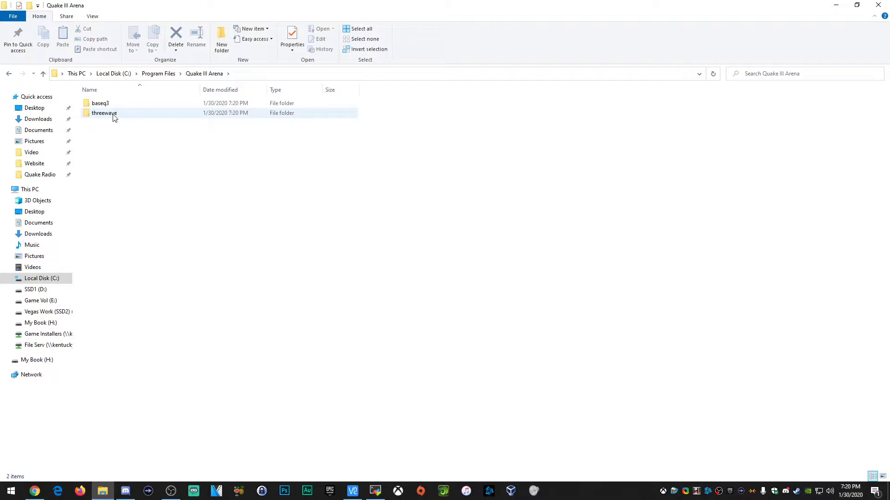
{"action": "left_click_drag", "start_coordinate": [135, 133], "coordinate": [91, 106]}
{"action": "right_click", "coordinate": [92, 106]}
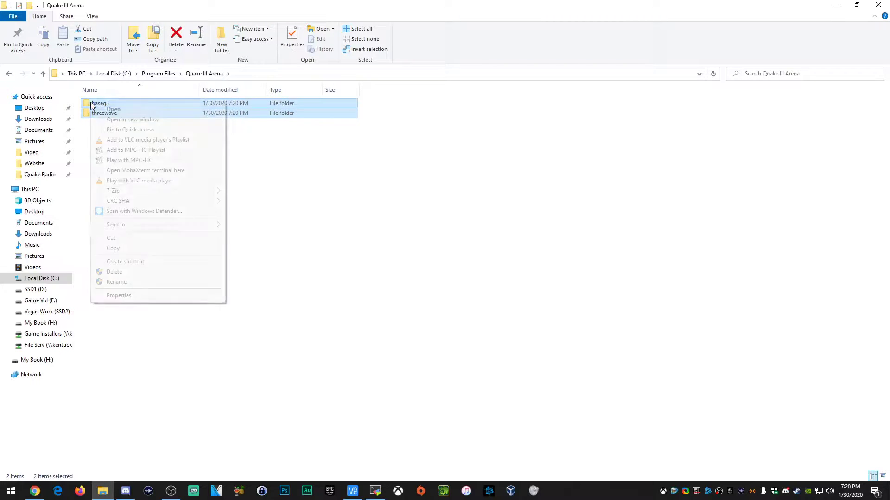
{"action": "left_click", "coordinate": [112, 238]}
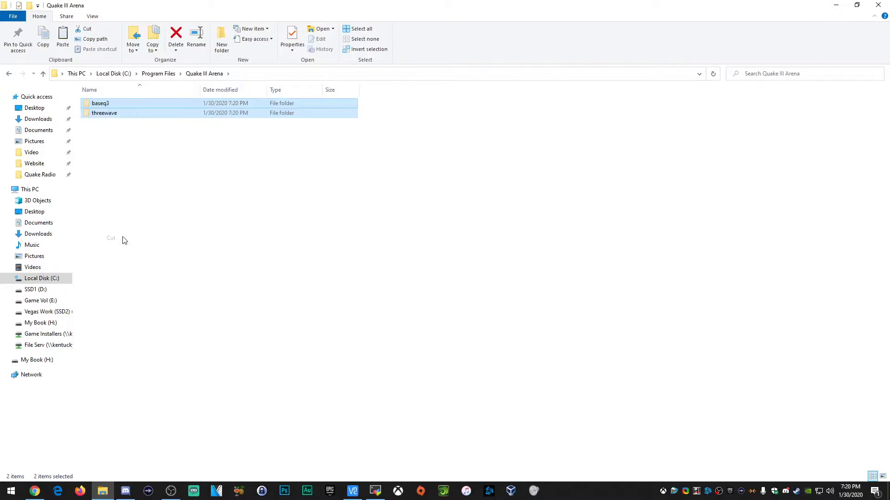
{"action": "left_click", "coordinate": [117, 78]}
- Paste baseq3 and threewave into Program Files (x86)\ioquake3, overwriting same-named files, then close the window
{"action": "double_click", "coordinate": [130, 145]}
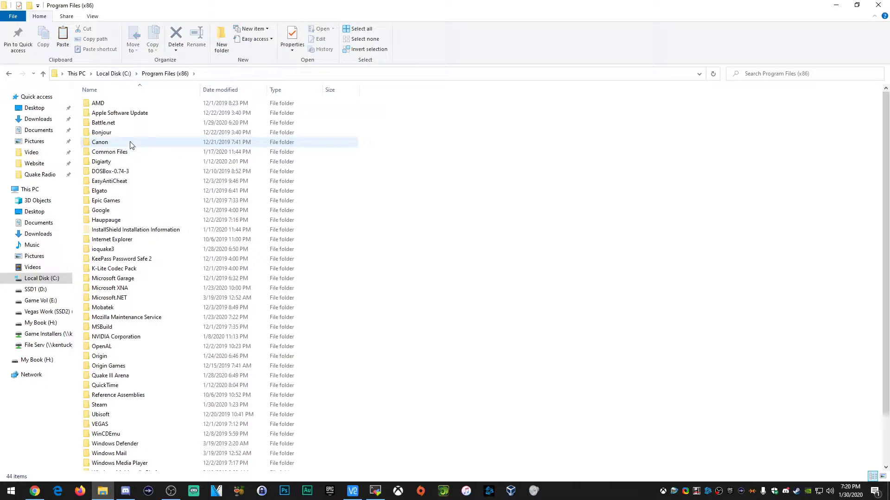
{"action": "scroll", "coordinate": [146, 264], "scroll_direction": "down", "scroll_amount": 2}
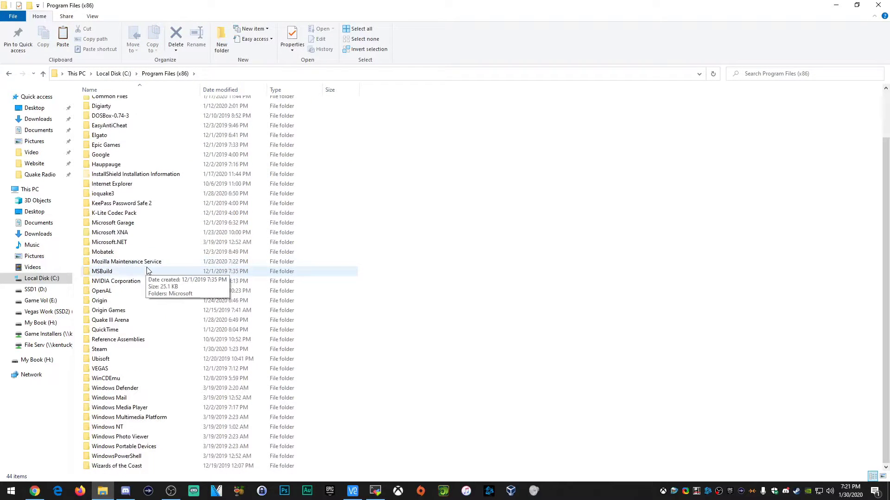
{"action": "left_click", "coordinate": [110, 196]}
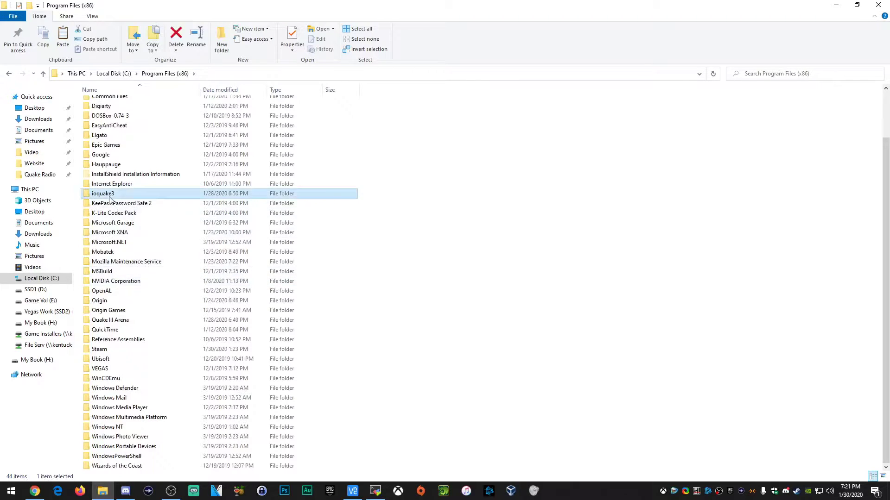
{"action": "double_click", "coordinate": [109, 195]}
{"action": "right_click", "coordinate": [470, 197]}
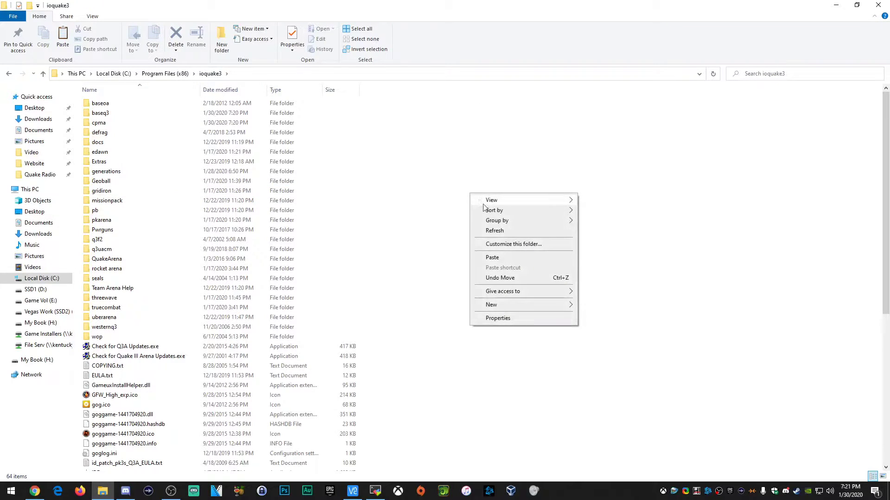
{"action": "left_click", "coordinate": [503, 256]}
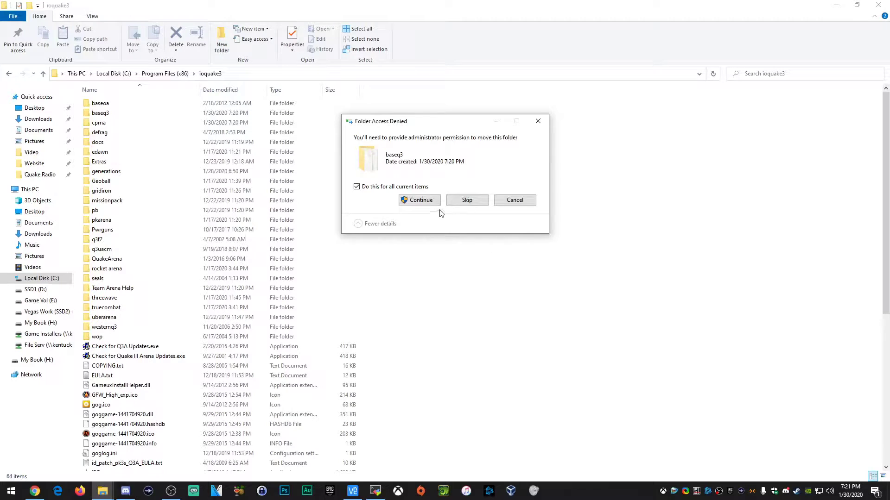
{"action": "left_click", "coordinate": [421, 202]}
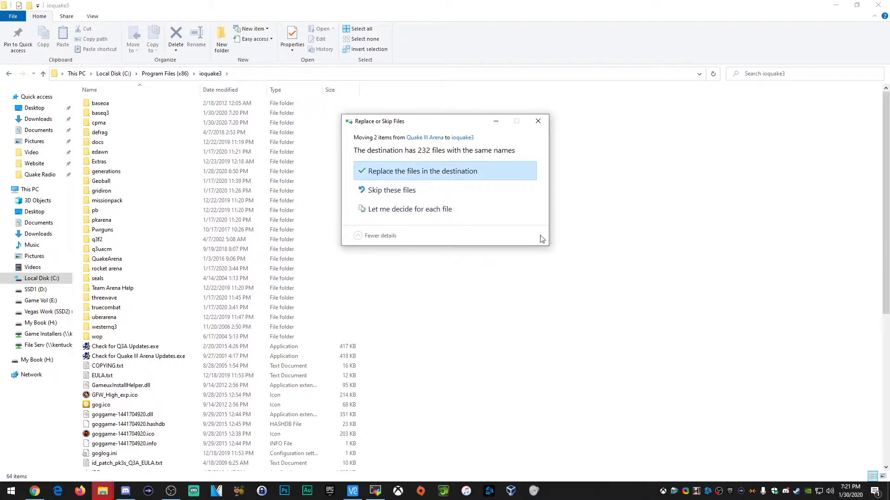
{"action": "left_click", "coordinate": [433, 176]}
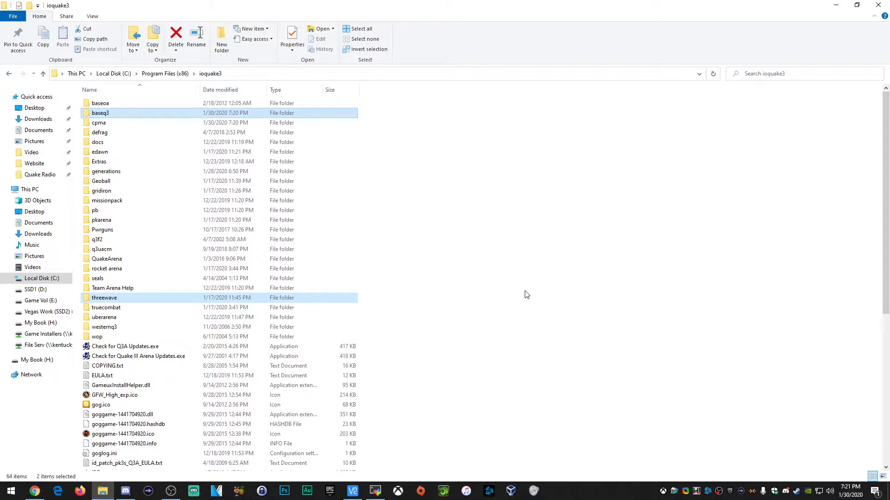
{"action": "left_click", "coordinate": [527, 295]}
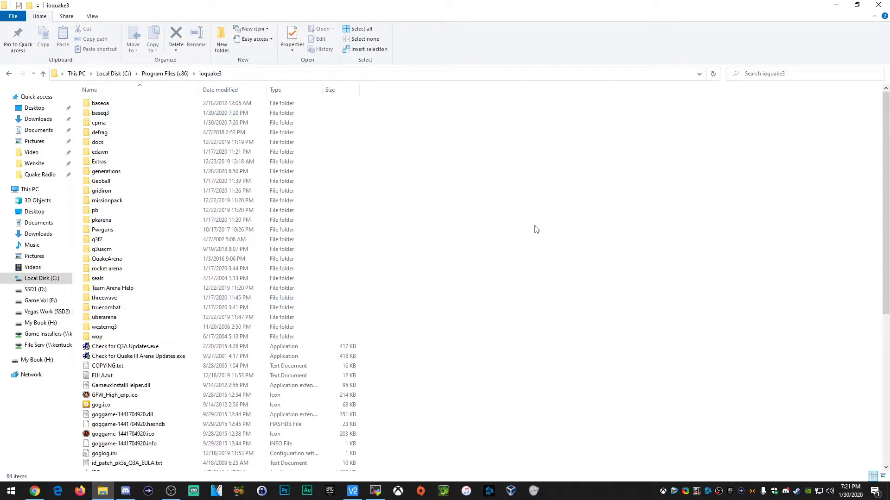
{"action": "left_click", "coordinate": [881, 5]}
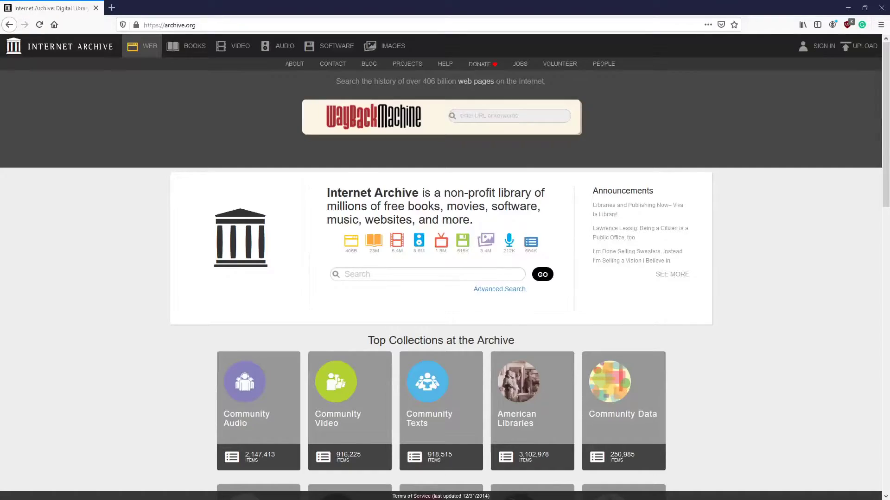
- Go full screen on Internet Archive and scroll through the Software Collection's Quake 3 results
{"action": "key", "text": "F11"}
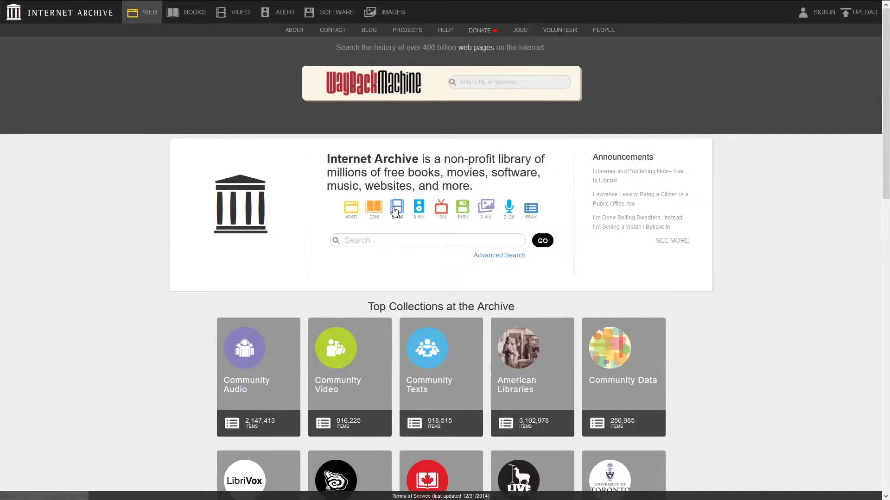
{"action": "left_click", "coordinate": [463, 206]}
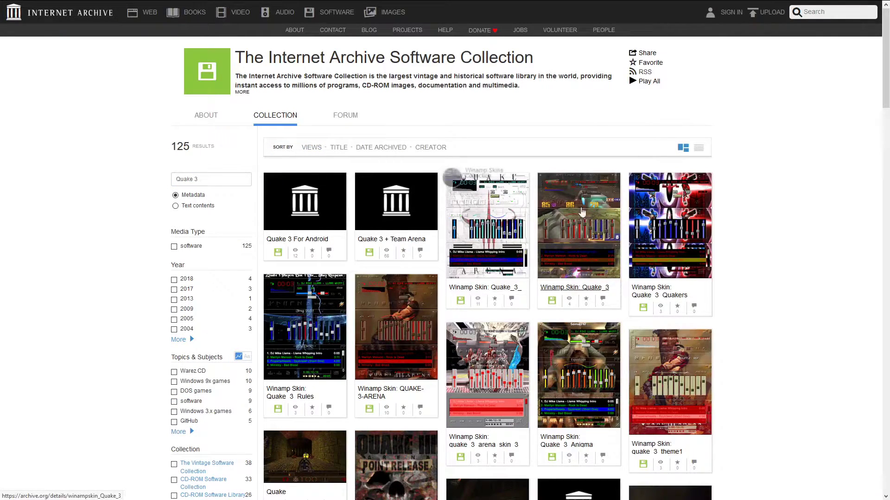
{"action": "scroll", "coordinate": [739, 243], "scroll_direction": "down", "scroll_amount": 2}
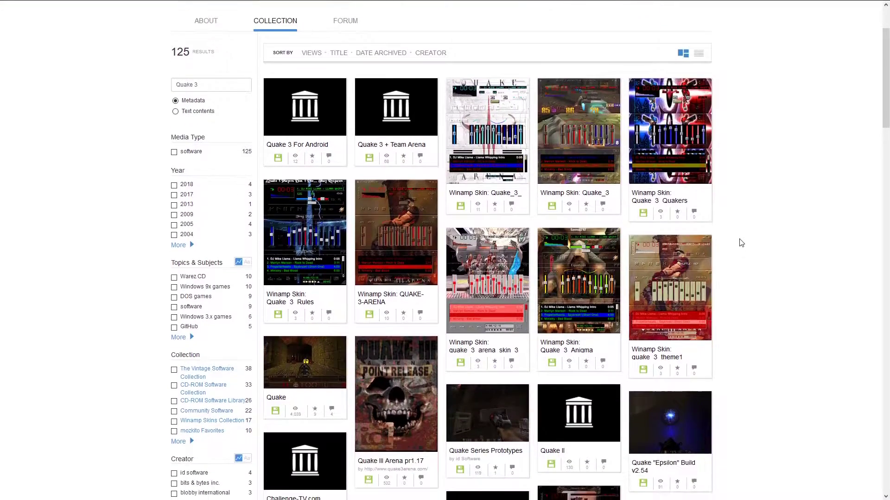
{"action": "scroll", "coordinate": [740, 243], "scroll_direction": "down", "scroll_amount": 2}
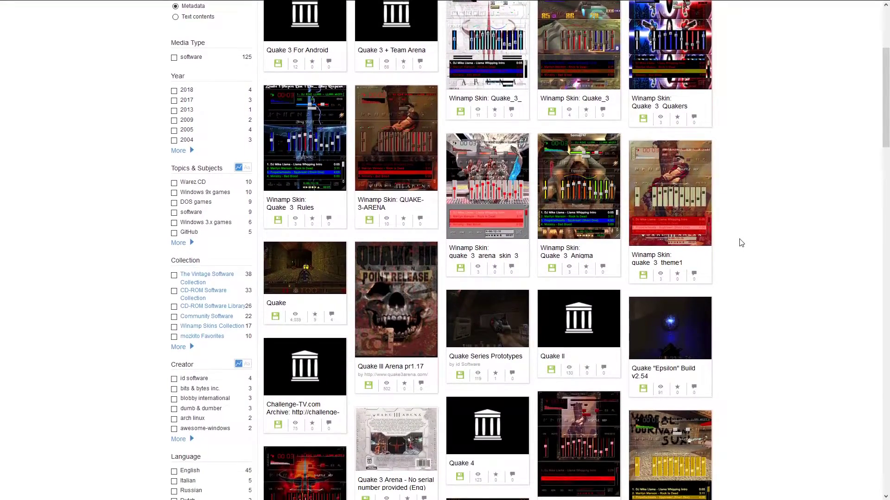
{"action": "scroll", "coordinate": [741, 243], "scroll_direction": "down", "scroll_amount": 5}
{"action": "scroll", "coordinate": [741, 243], "scroll_direction": "down", "scroll_amount": 6}
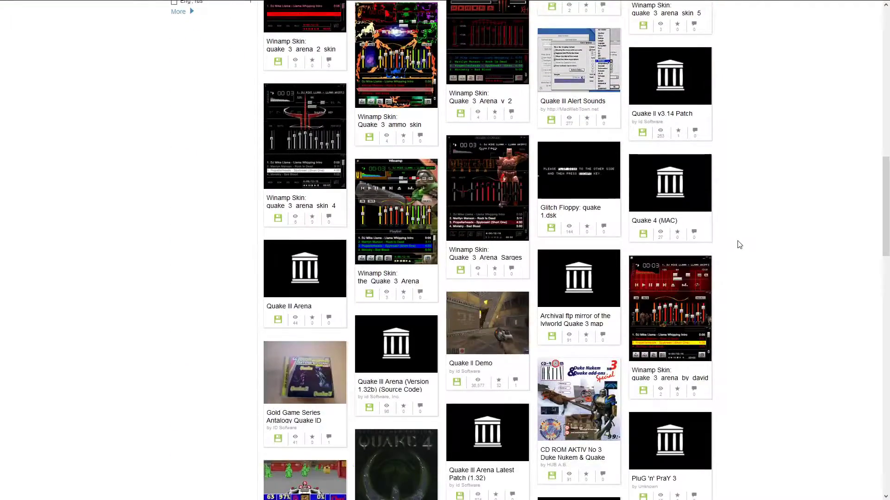
{"action": "scroll", "coordinate": [740, 243], "scroll_direction": "down", "scroll_amount": 5}
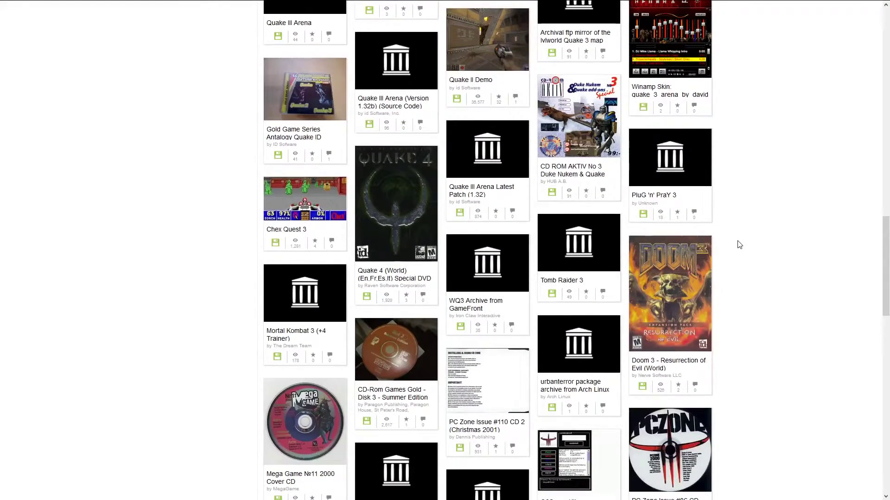
{"action": "scroll", "coordinate": [739, 245], "scroll_direction": "down", "scroll_amount": 13}
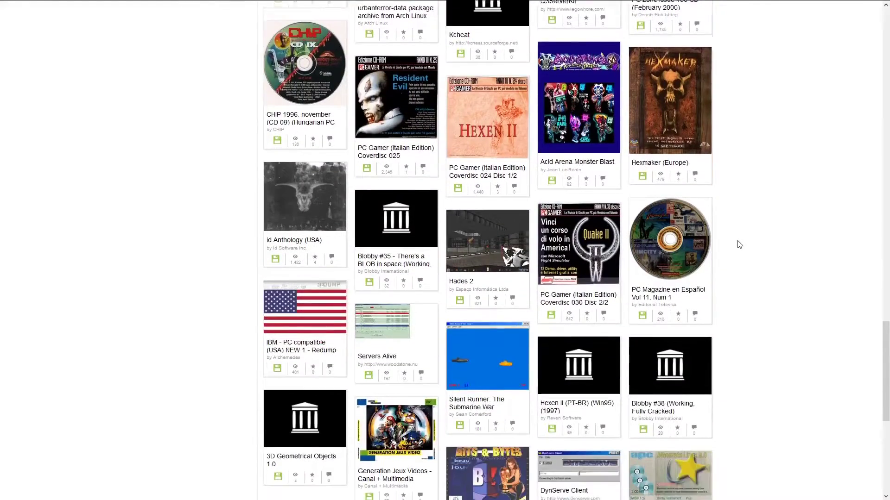
{"action": "scroll", "coordinate": [740, 245], "scroll_direction": "up", "scroll_amount": 14}
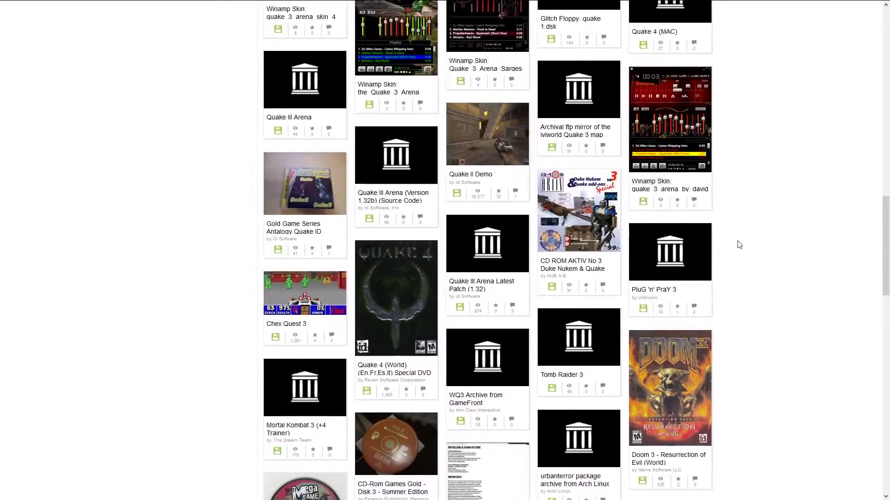
{"action": "scroll", "coordinate": [737, 244], "scroll_direction": "down", "scroll_amount": 5}
{"action": "scroll", "coordinate": [737, 314], "scroll_direction": "up", "scroll_amount": 20}
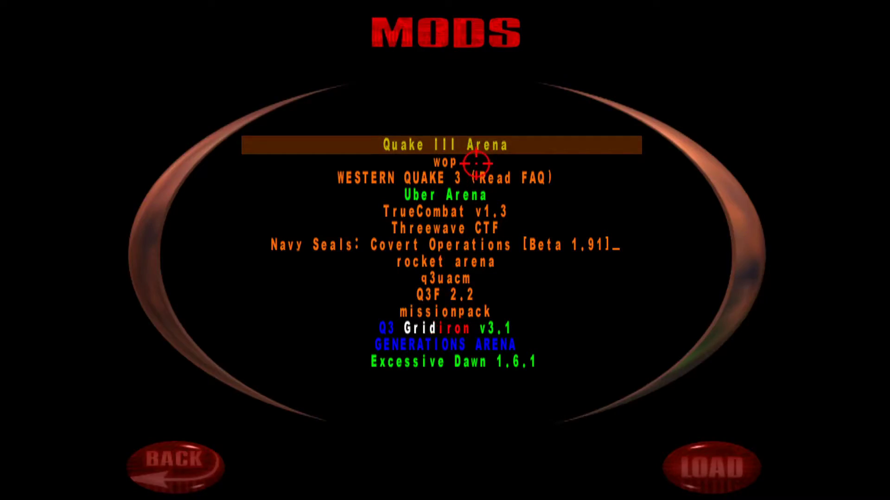
- Load Threewave CTF from the Mods list, then exit back to the list
{"action": "key", "text": "Down"}
{"action": "key", "text": "Down"}
{"action": "key", "text": "Down"}
{"action": "key", "text": "Down"}
{"action": "key", "text": "Down"}
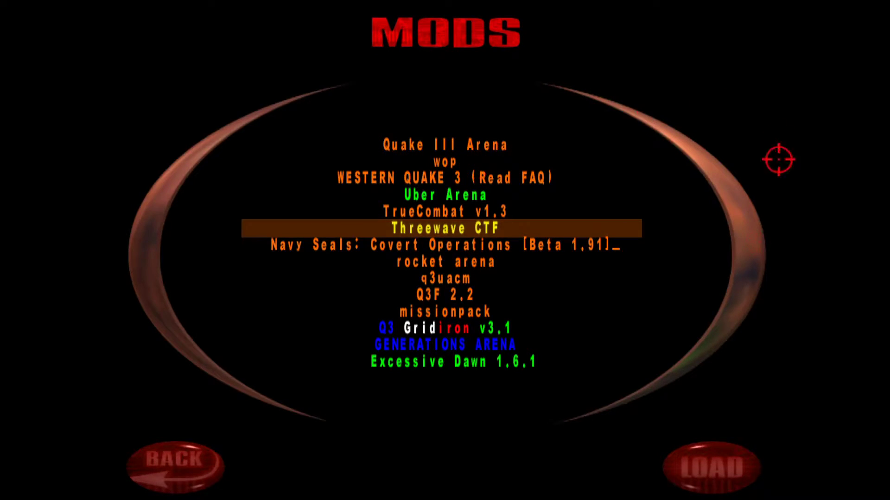
{"action": "left_click", "coordinate": [696, 478]}
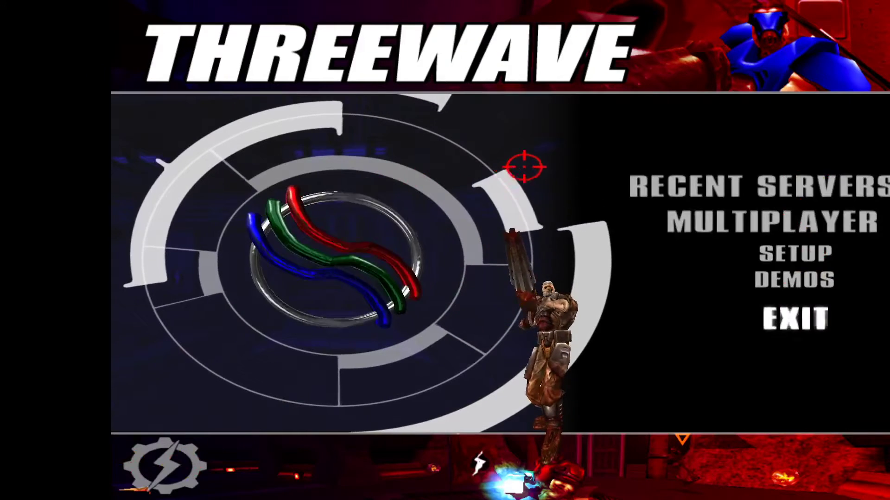
{"action": "left_click", "coordinate": [482, 459]}
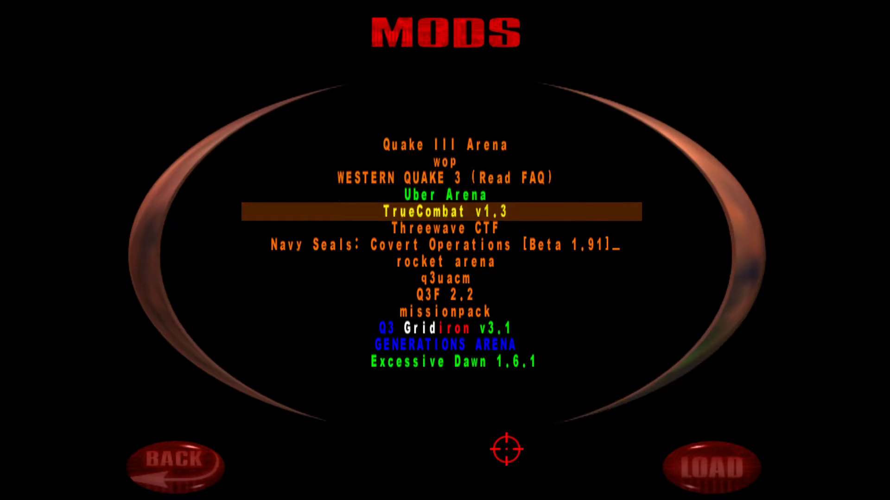
- Select Challenge ProMode Arena in the Mods list and load it
{"action": "key", "text": "Down"}
{"action": "key", "text": "Down"}
{"action": "key", "text": "Down"}
{"action": "key", "text": "Down"}
{"action": "key", "text": "Down"}
{"action": "key", "text": "Down"}
{"action": "key", "text": "Down"}
{"action": "key", "text": "Down"}
{"action": "key", "text": "Down"}
{"action": "key", "text": "Down"}
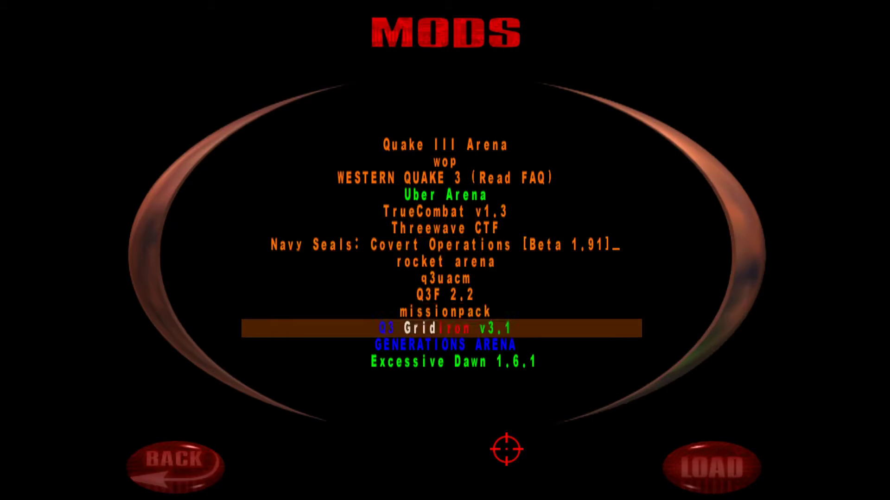
{"action": "key", "text": "Down"}
{"action": "key", "text": "Down"}
{"action": "key", "text": "Up"}
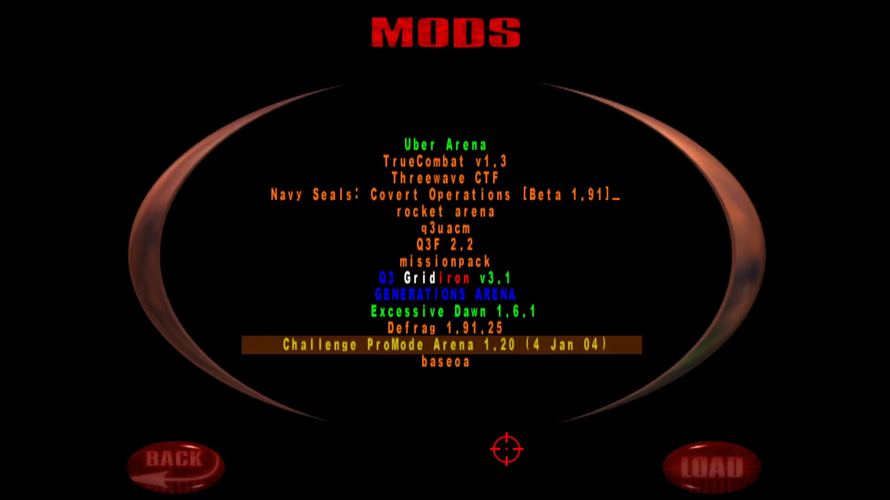
{"action": "left_click", "coordinate": [708, 463]}
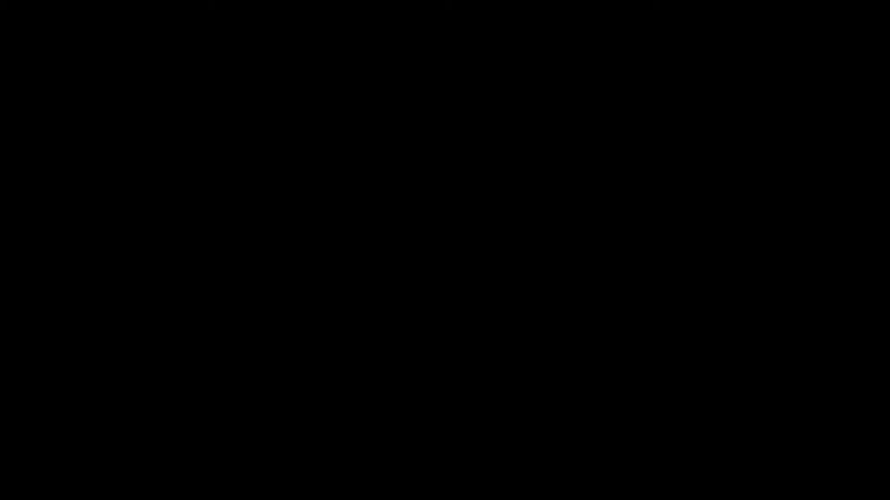
- Start a Challenge ProMode practice match on the CPM12 map
{"action": "left_click", "coordinate": [639, 193]}
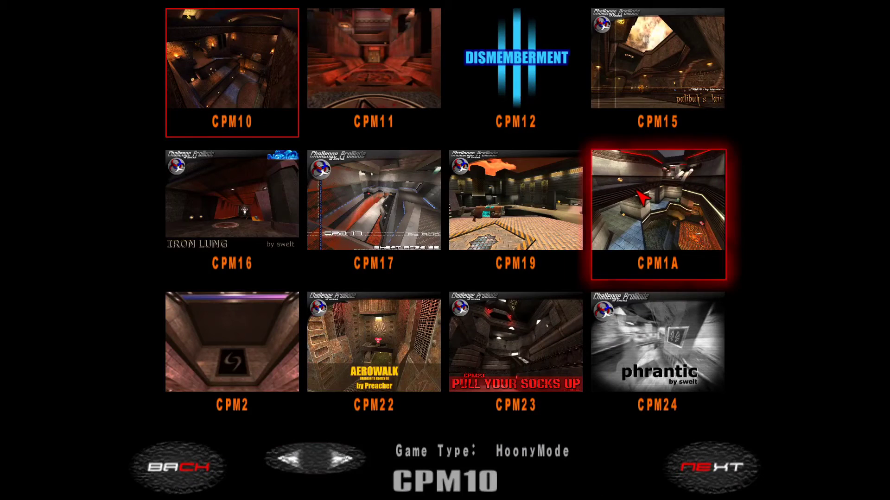
{"action": "left_click", "coordinate": [516, 70]}
{"action": "left_click", "coordinate": [711, 467]}
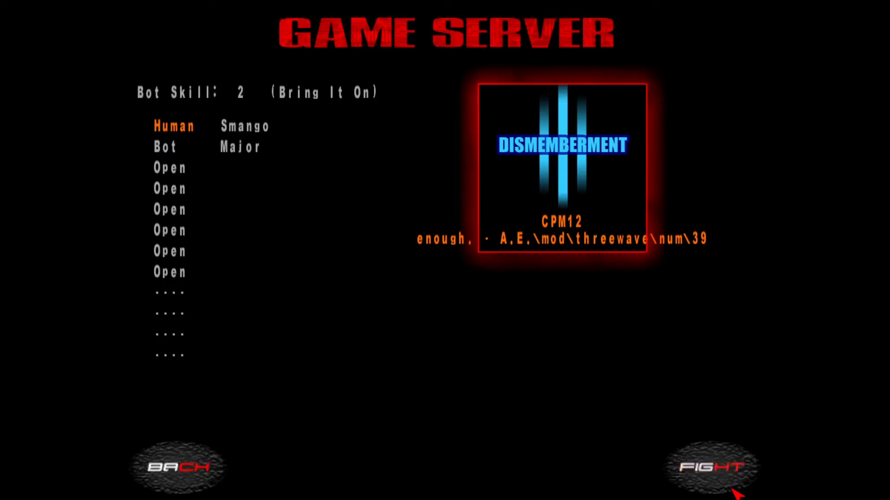
{"action": "left_click", "coordinate": [711, 469]}
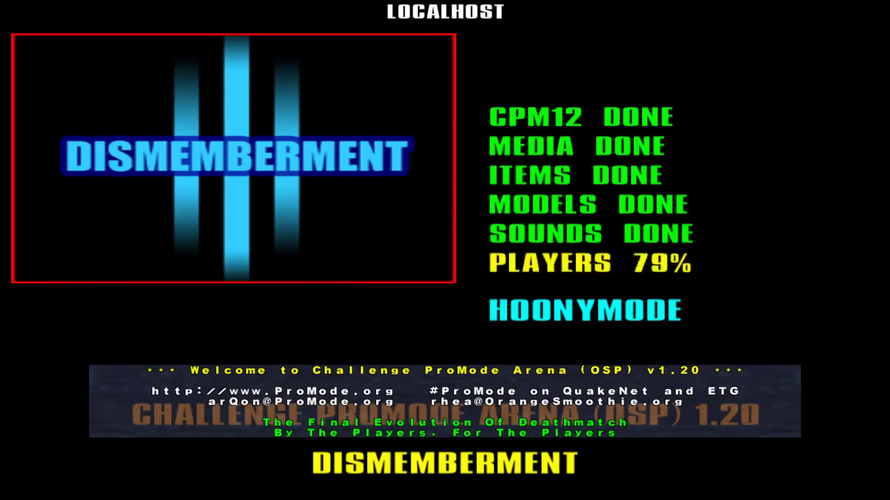
- Walk through the map, down the stairs and across the teleporter
{"action": "key", "text": "w"}
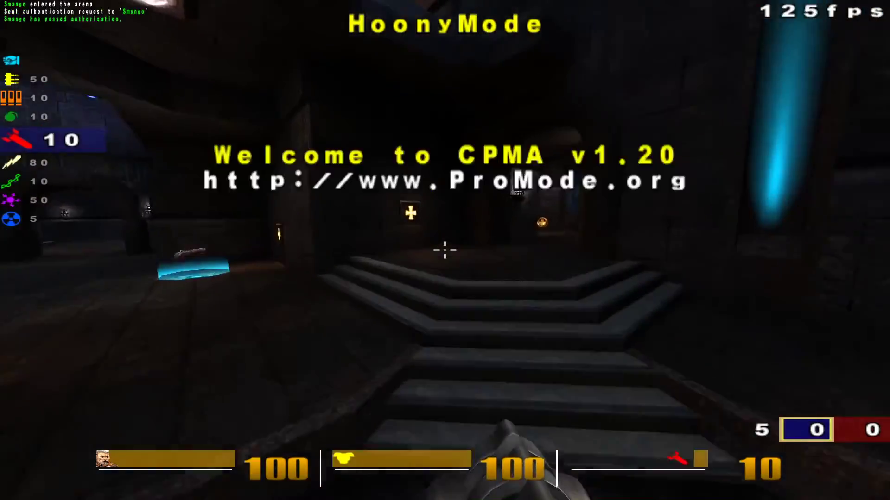
{"action": "key", "text": "w"}
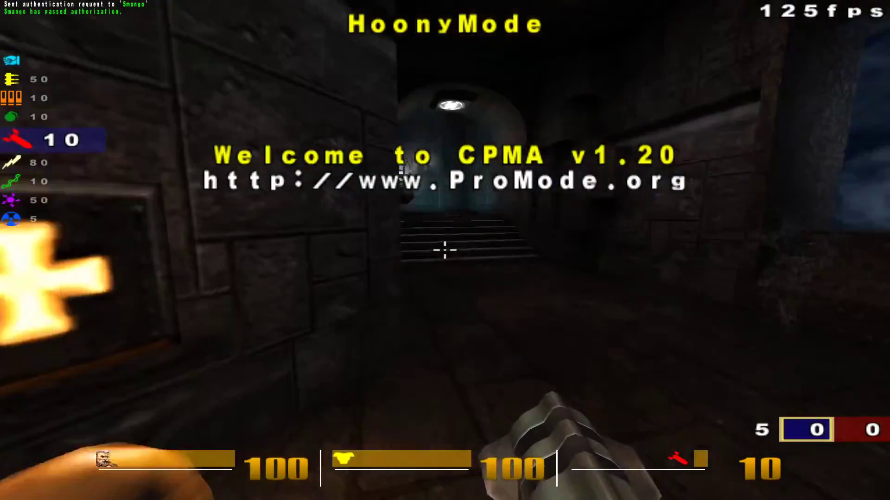
{"action": "key", "text": "w"}
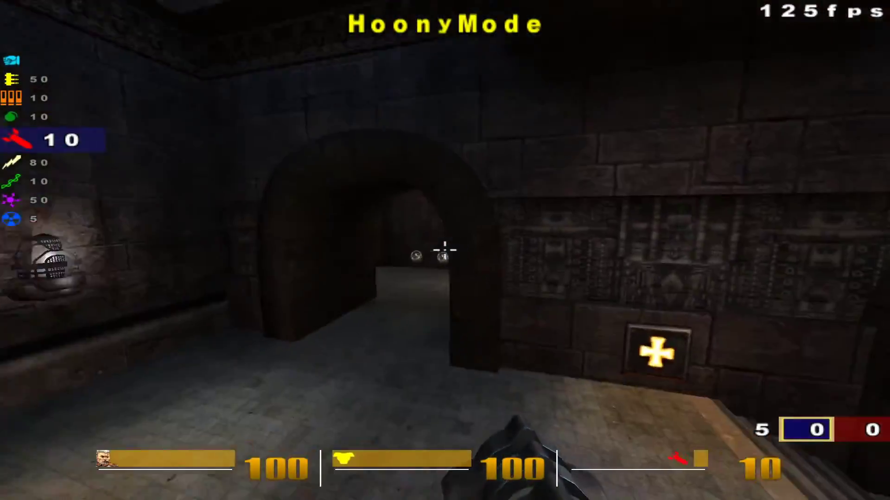
{"action": "key", "text": "w"}
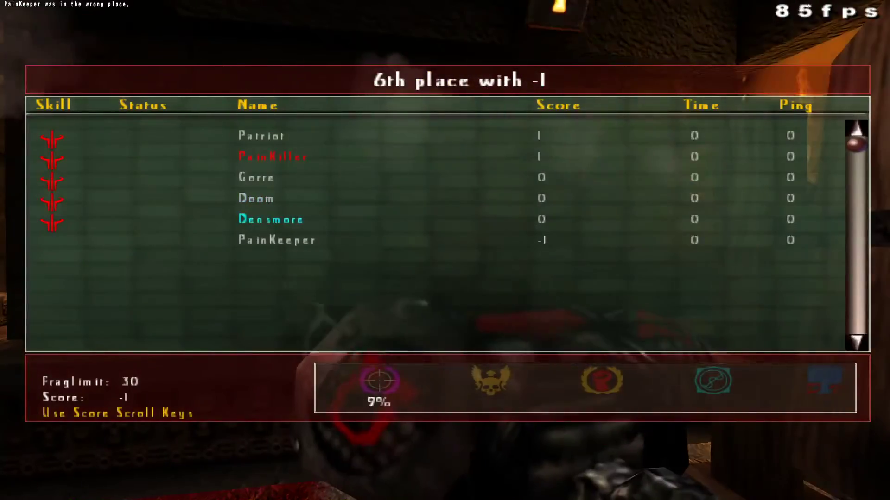
- Respawn and fire the Machinegun repeatedly while advancing down the corridor toward the far door
{"action": "left_click", "coordinate": [445, 250]}
{"action": "left_click", "coordinate": [444, 251]}
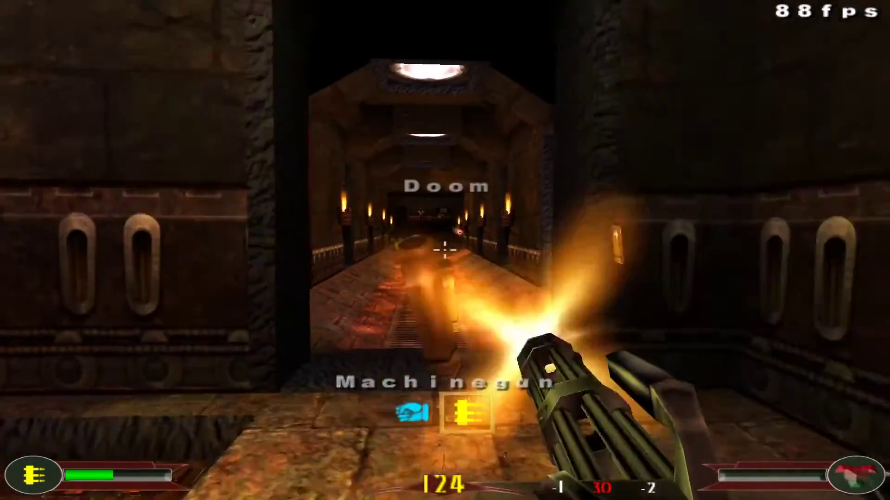
{"action": "left_click", "coordinate": [445, 250]}
{"action": "left_click", "coordinate": [445, 250]}
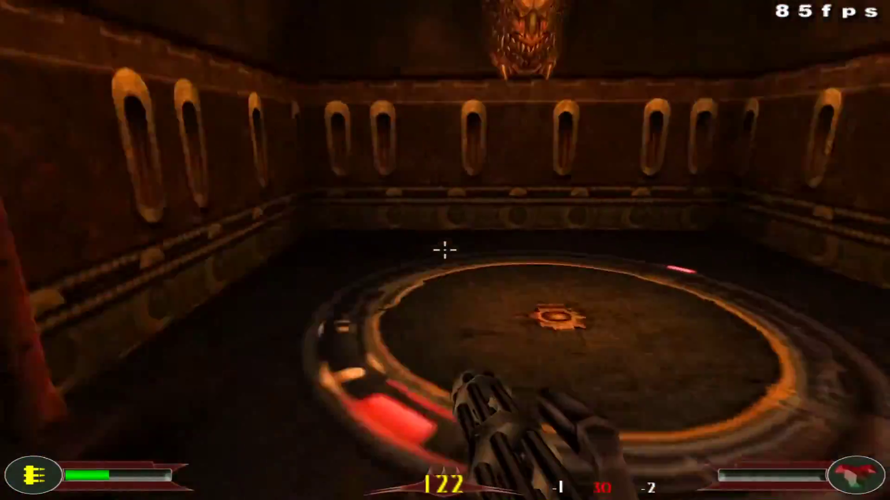
{"action": "left_click", "coordinate": [445, 250]}
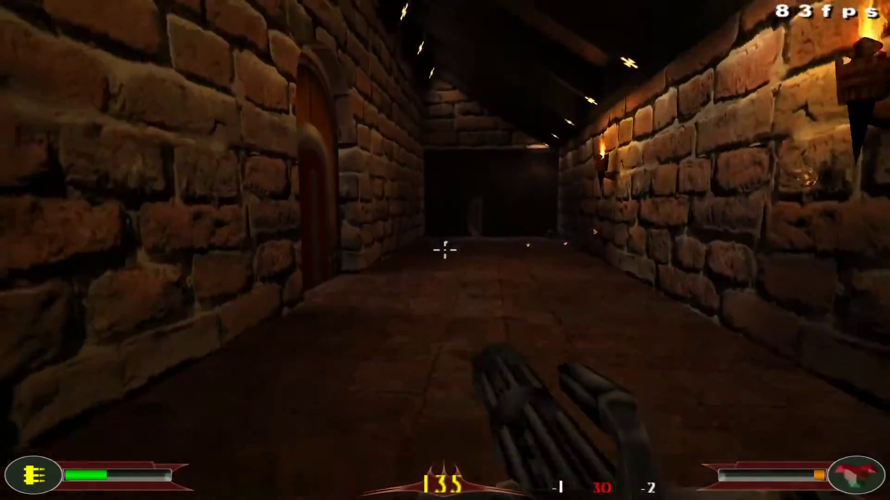
{"action": "left_click", "coordinate": [445, 250]}
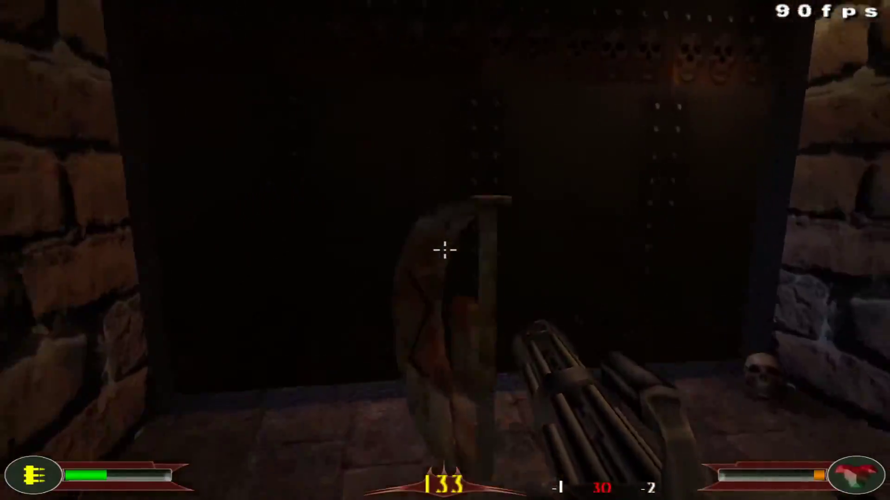